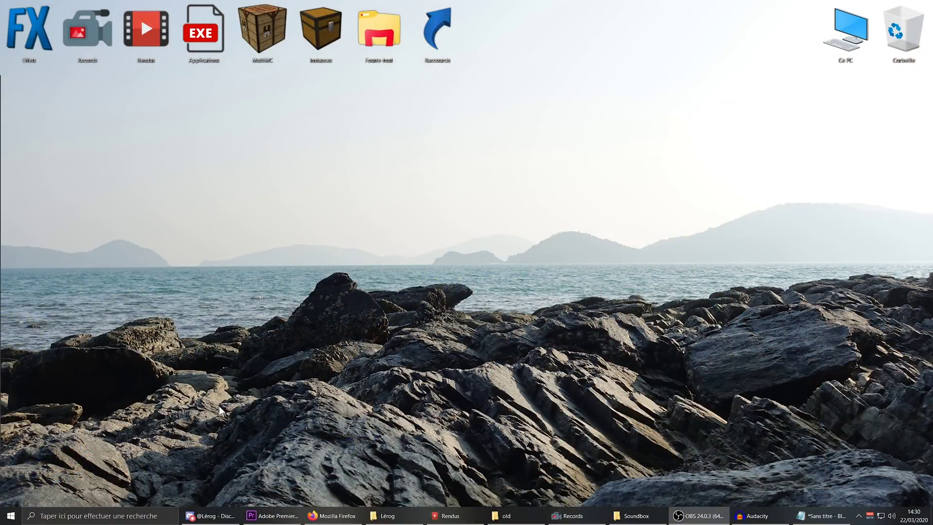
key("super+e")
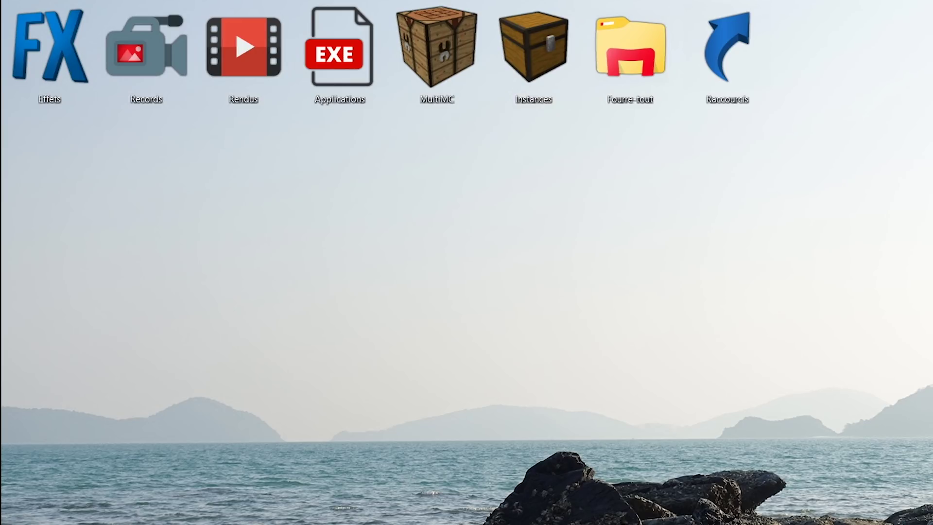
left_click_drag(174, 287, 652, 60)
left_click(708, 142)
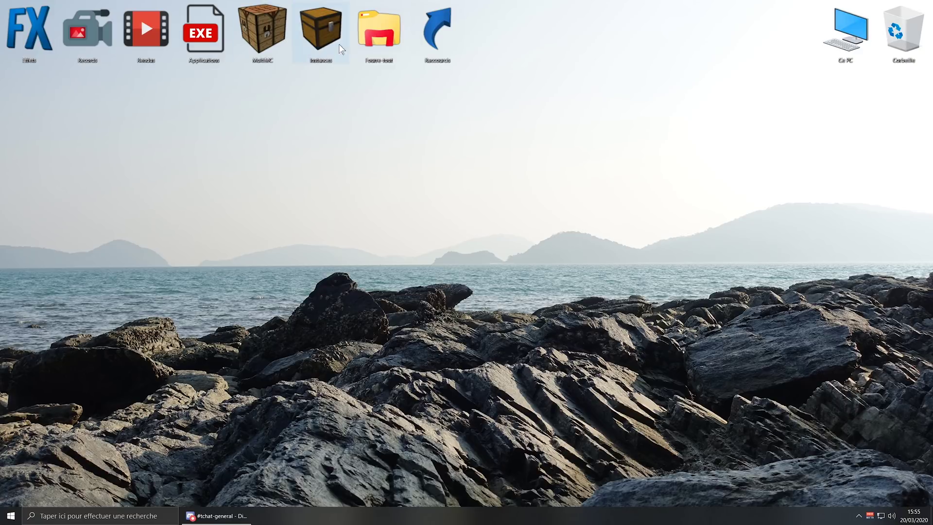
Search the Start menu for "ch".
left_click_drag(326, 132, 617, 261)
left_click(10, 517)
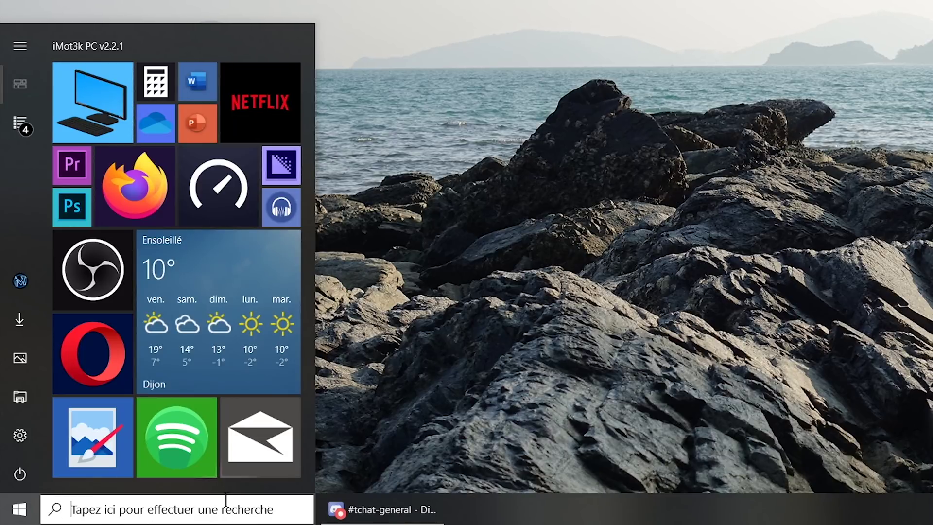
type("ch")
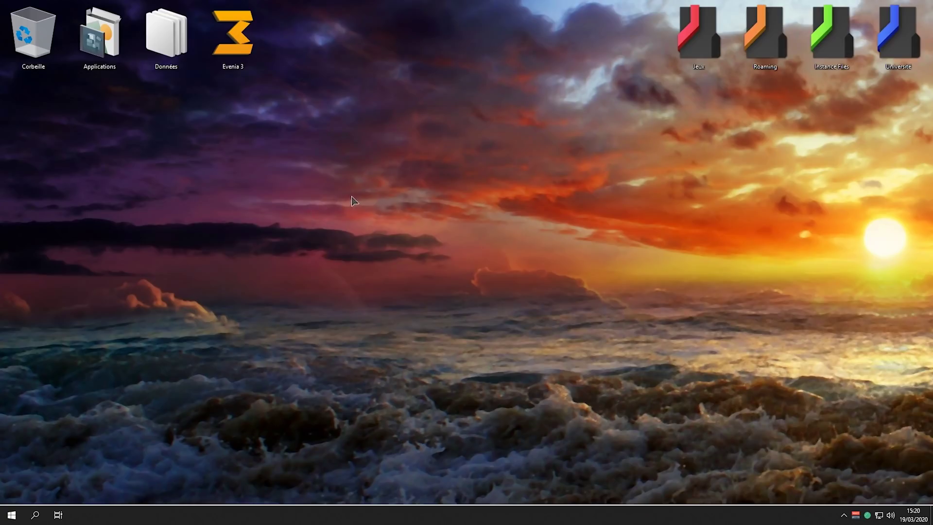
left_click_drag(267, 183, 341, 276)
left_click_drag(241, 136, 559, 312)
left_click_drag(233, 167, 404, 320)
left_click_drag(850, 188, 920, 287)
left_click_drag(383, 184, 919, 316)
left_click_drag(367, 188, 559, 328)
left_click_drag(829, 191, 904, 282)
left_click_drag(848, 125, 101, 138)
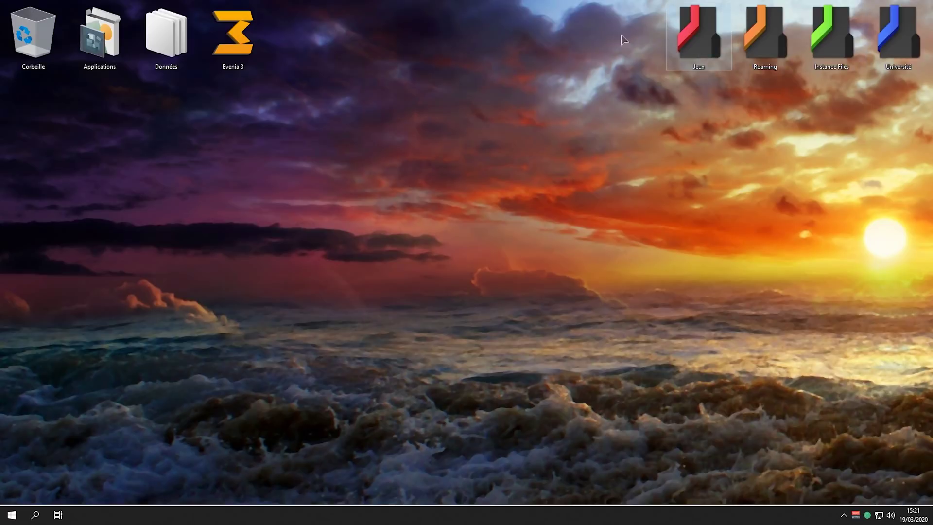
key("Return")
key("alt+F4")
left_click_drag(321, 118, 338, 126)
left_click_drag(295, 359, 127, 518)
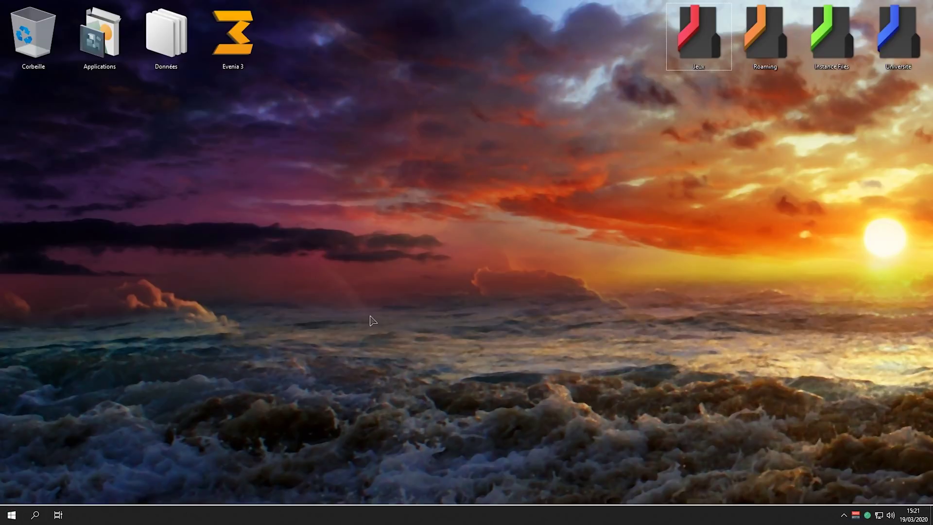
Look over the folders and the C:, D: and E: drives under Ce PC and close the File Explorer window.
key("super+e")
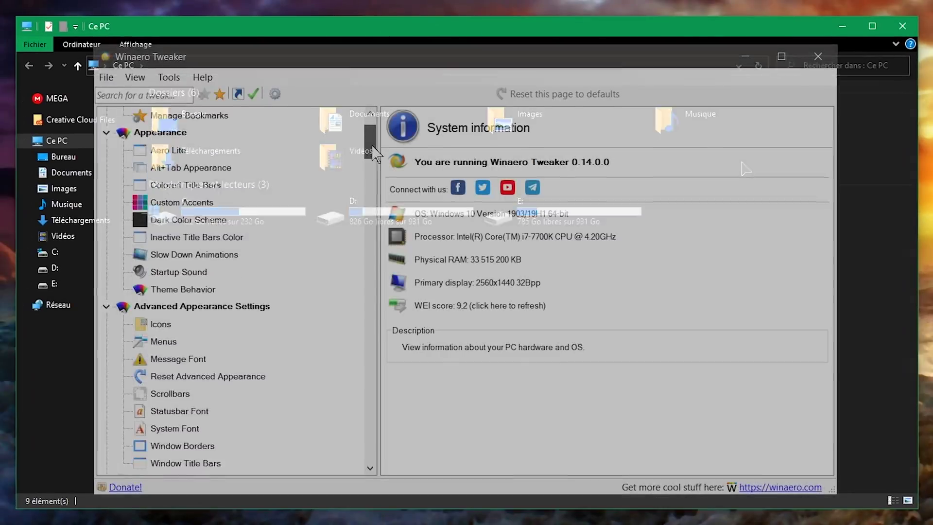
left_click_drag(374, 153, 365, 335)
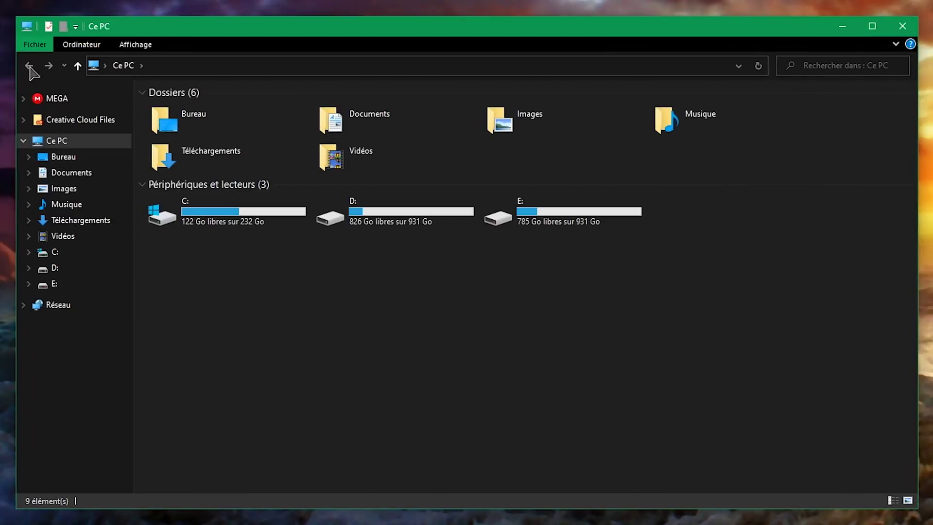
left_click_drag(504, 152, 698, 154)
left_click_drag(698, 154, 519, 160)
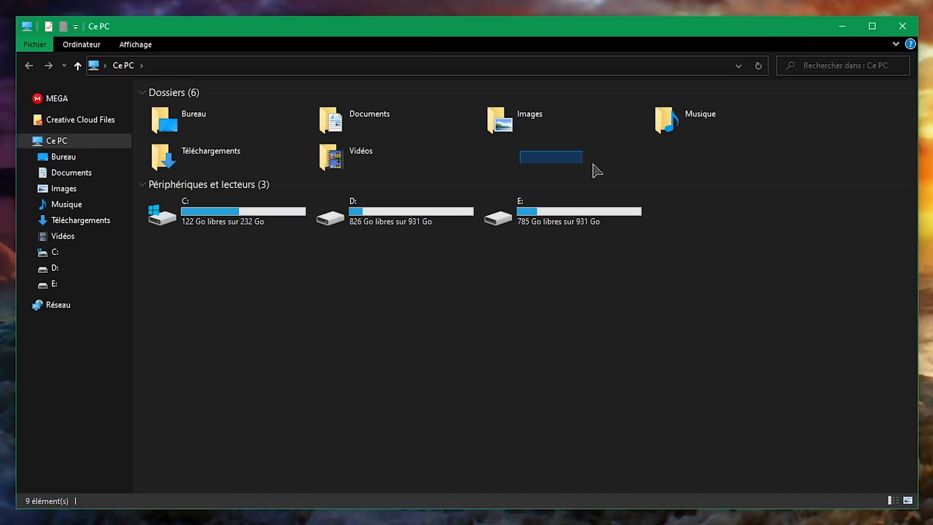
left_click(333, 226)
key("Right")
left_click(158, 226)
key("Right")
key("Right")
left_click(480, 293)
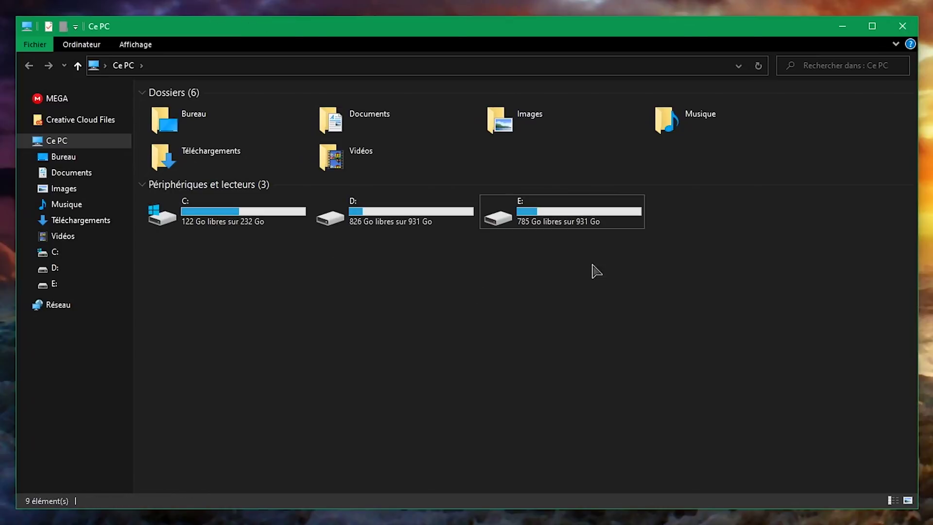
left_click(902, 26)
Examine the Start menu's pinned tiles and its expanded list of folder shortcuts, and return to the desktop.
key("super")
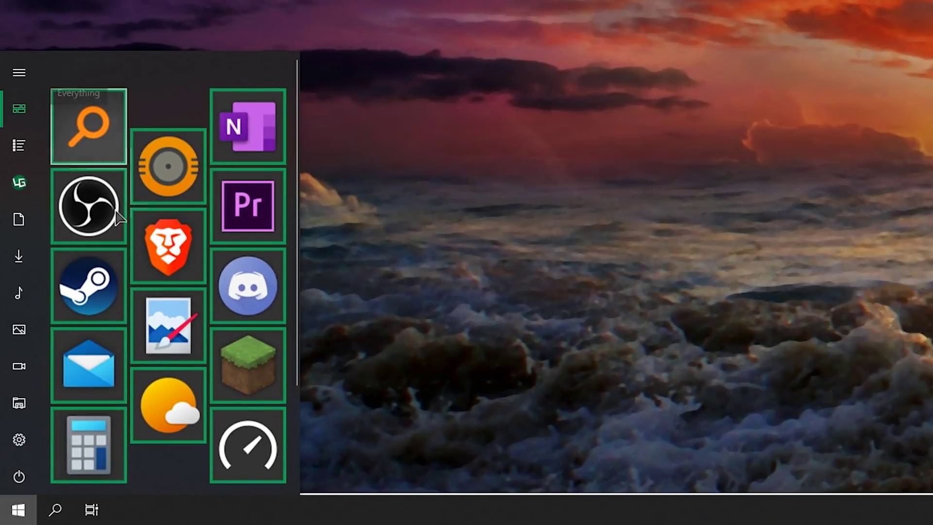
mouse_move(29, 219)
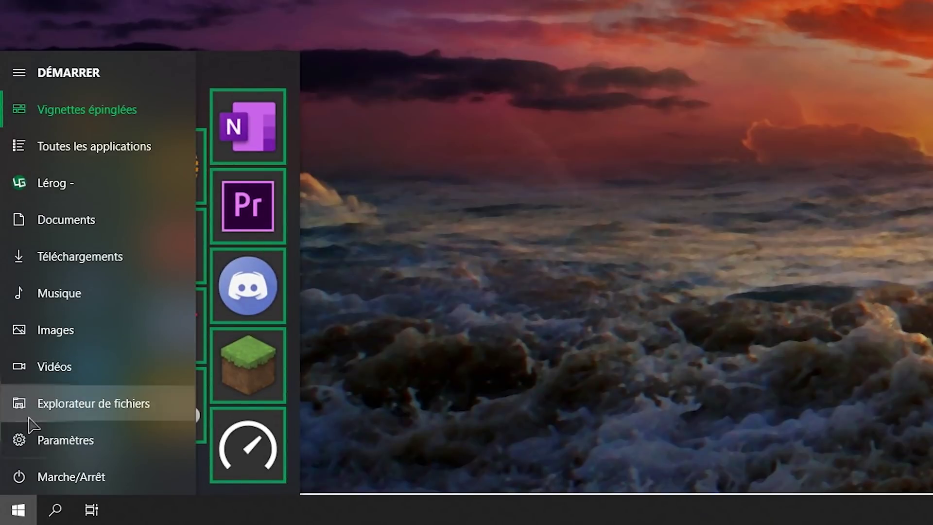
left_click_drag(369, 170, 443, 250)
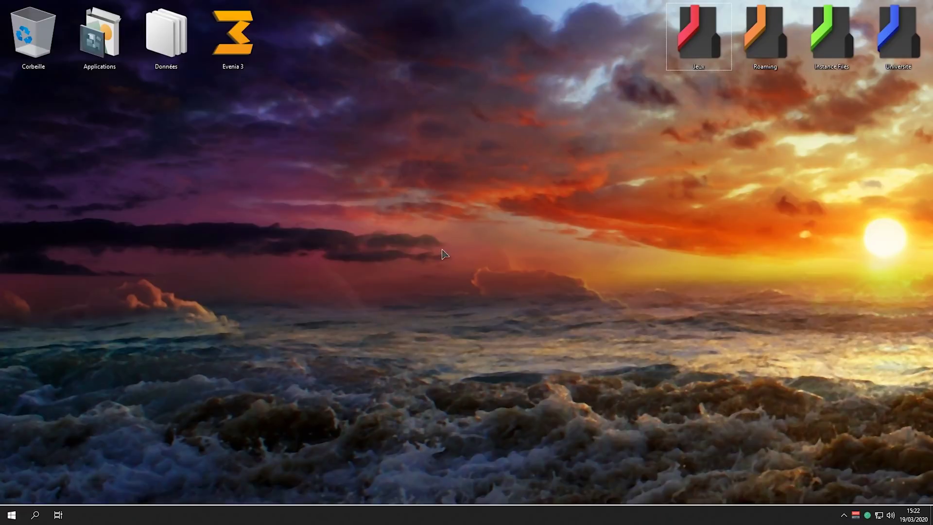
left_click_drag(468, 210, 531, 296)
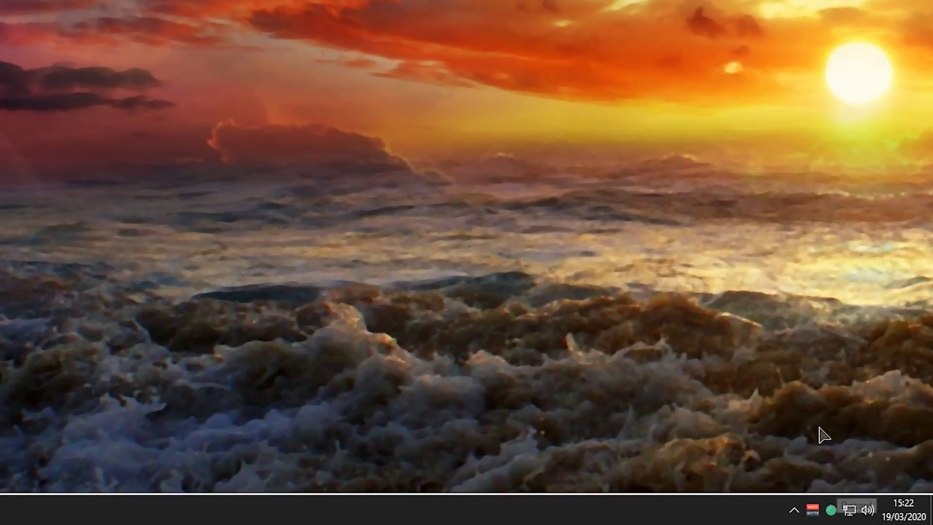
Examine the background programs among the hidden notification area icons.
left_click(794, 510)
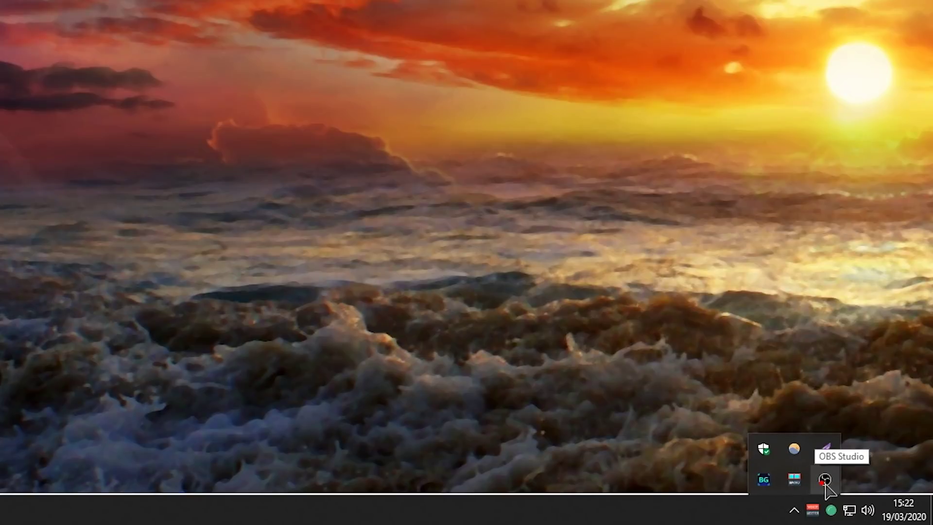
left_click(794, 510)
left_click(794, 509)
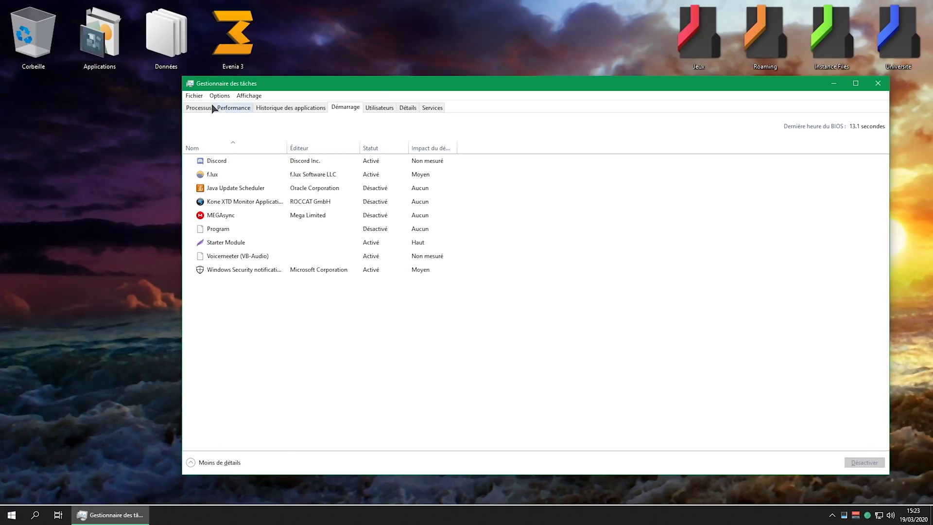
Review the Discord, f.lux, Starter Module and Windows Security startup entries in Task Manager and close it.
left_click(380, 162)
left_click(378, 175)
left_click(375, 161)
left_click(376, 172)
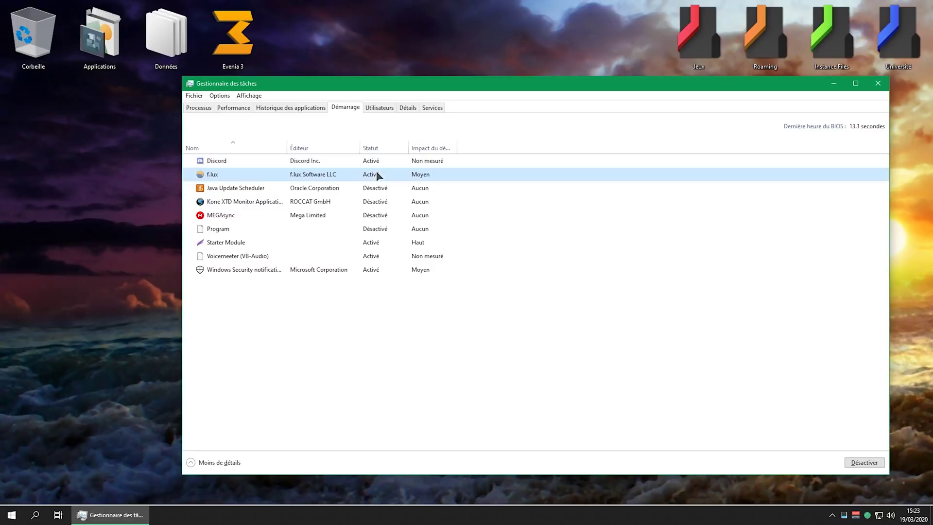
left_click(381, 241)
left_click(386, 267)
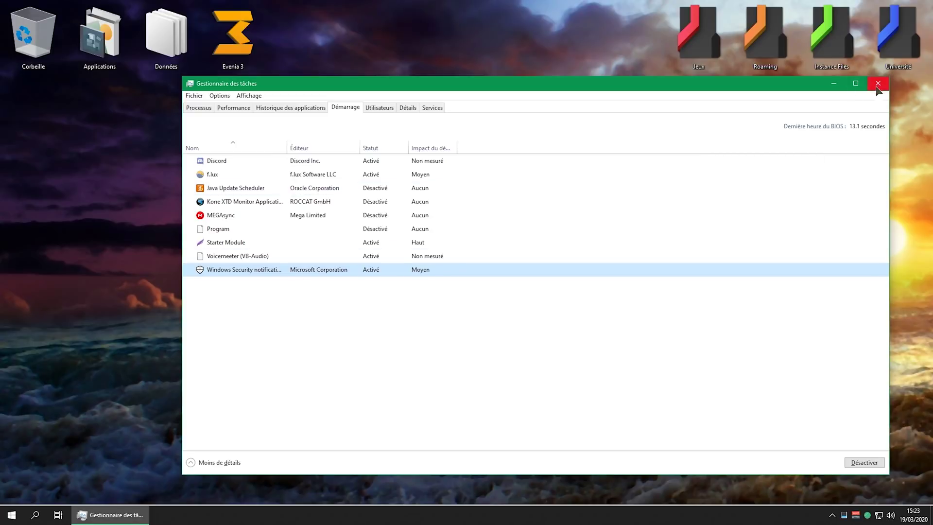
key("alt+F4")
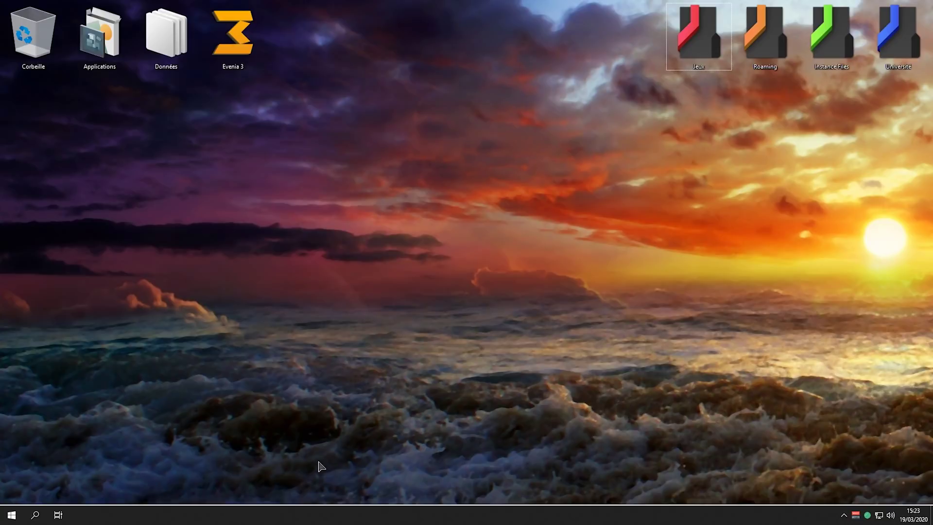
Repeatedly open File Explorer at Ce PC, reposition its window, and return to the desktop.
key("super+e")
left_click_drag(512, 125, 671, 114)
key("alt+F4")
key("super+e")
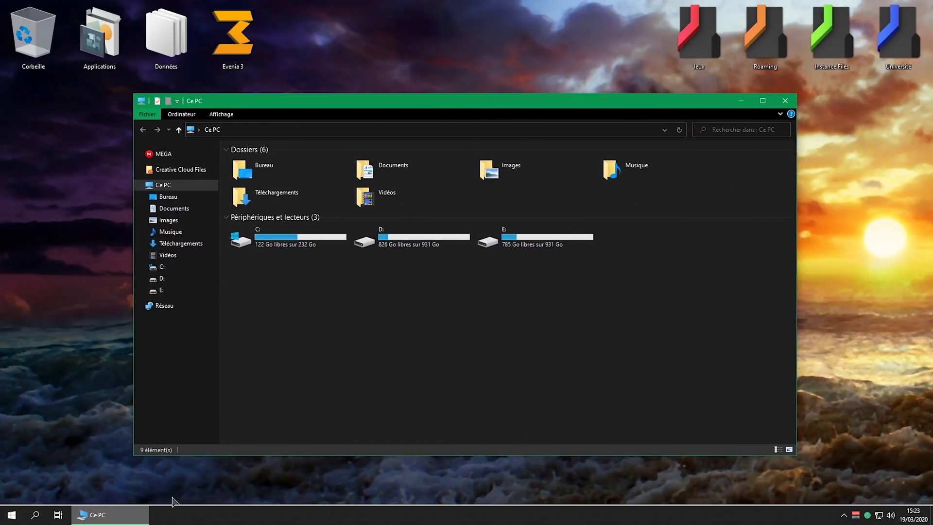
left_click_drag(458, 102, 509, 135)
key("alt+F4")
key("super+e")
left_click_drag(462, 170, 511, 167)
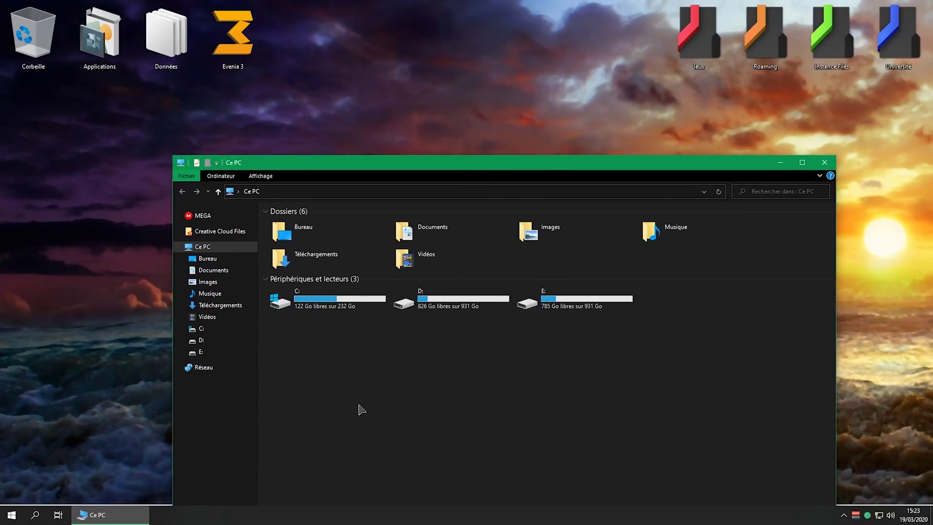
key("super+d")
left_click_drag(787, 118, 570, 291)
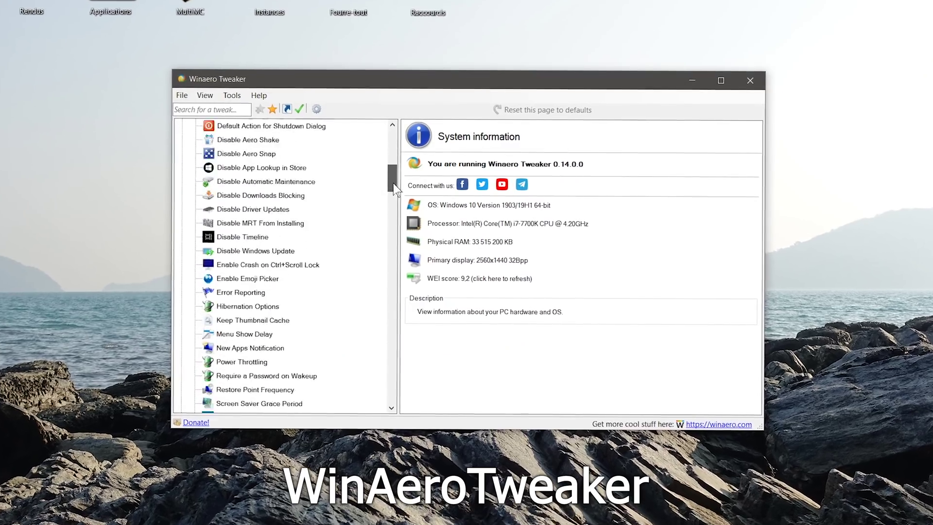
Browse the list of available tweaks in Winaero Tweaker.
left_click_drag(393, 183, 386, 285)
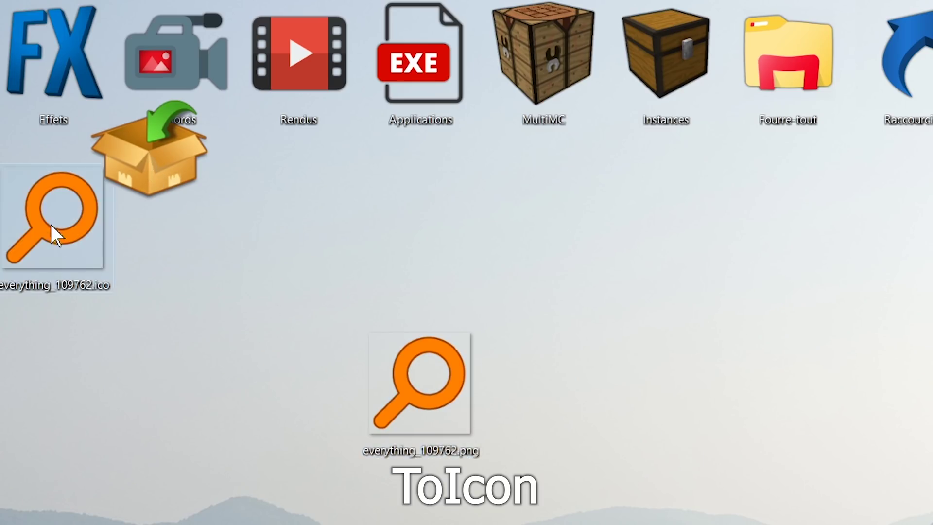
left_click_drag(245, 409, 299, 401)
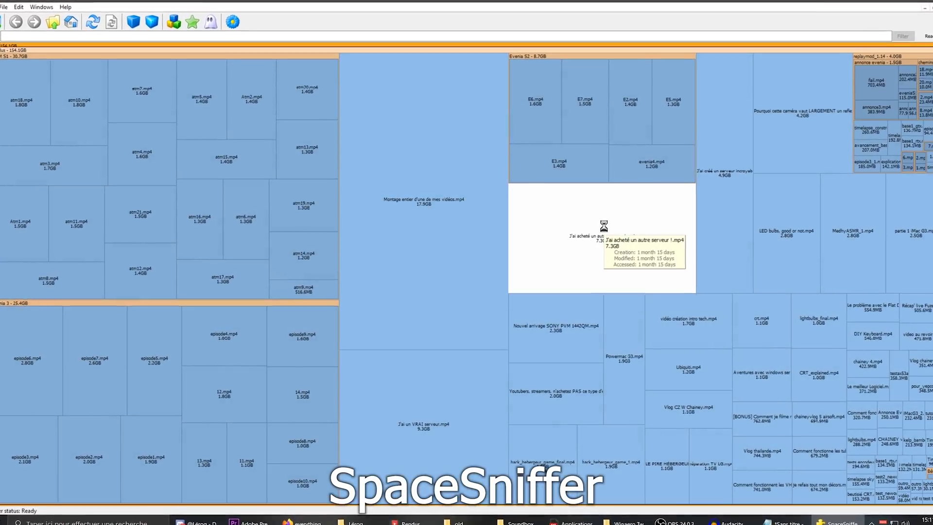
Inspect the "J'ai acheté un autre serveur !.mp4" block in the SpaceSniffer disk map.
double_click(617, 257)
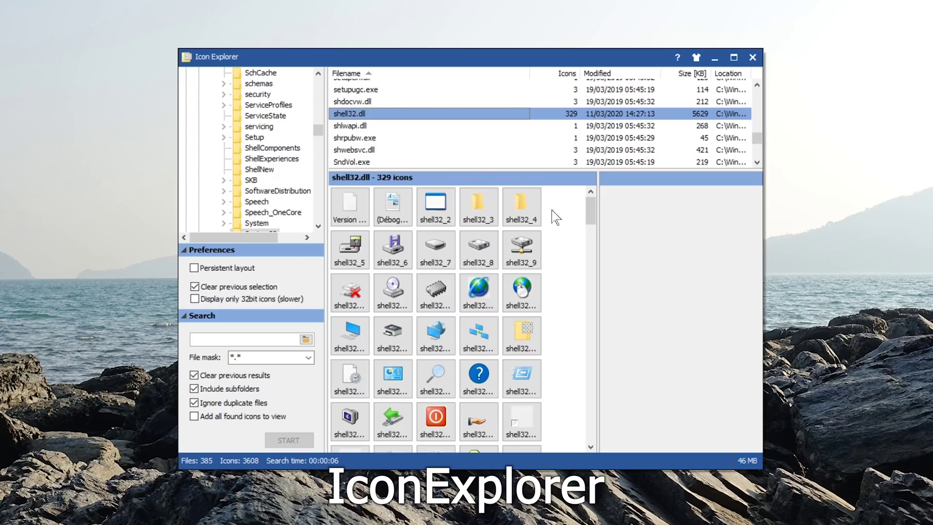
In Icon Explorer, save the 32 x 32 tree icon from shell32.dll as a PNG on the Bureau.
left_click_drag(591, 206, 592, 243)
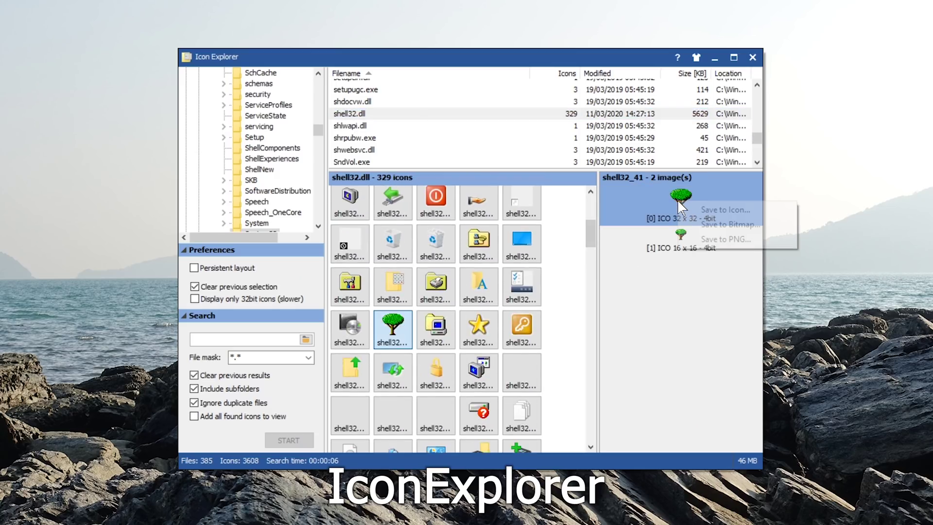
left_click(712, 240)
left_click(501, 370)
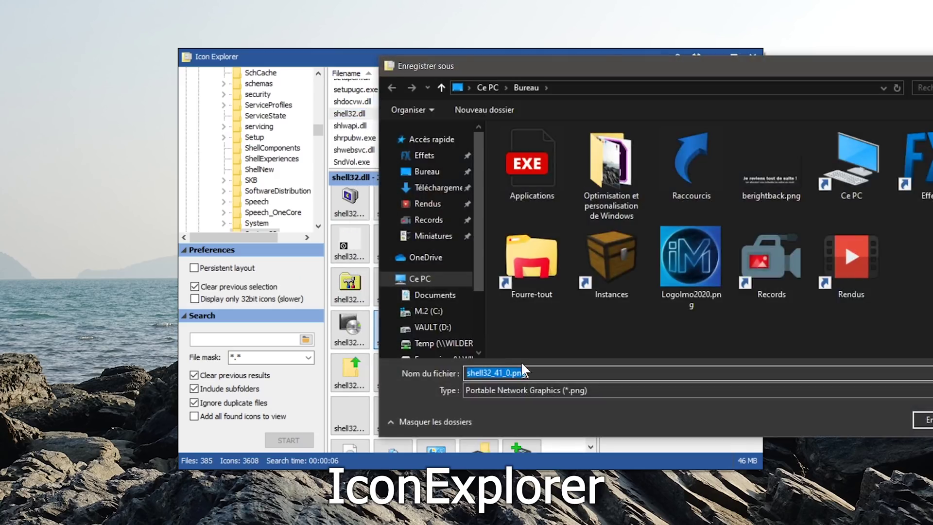